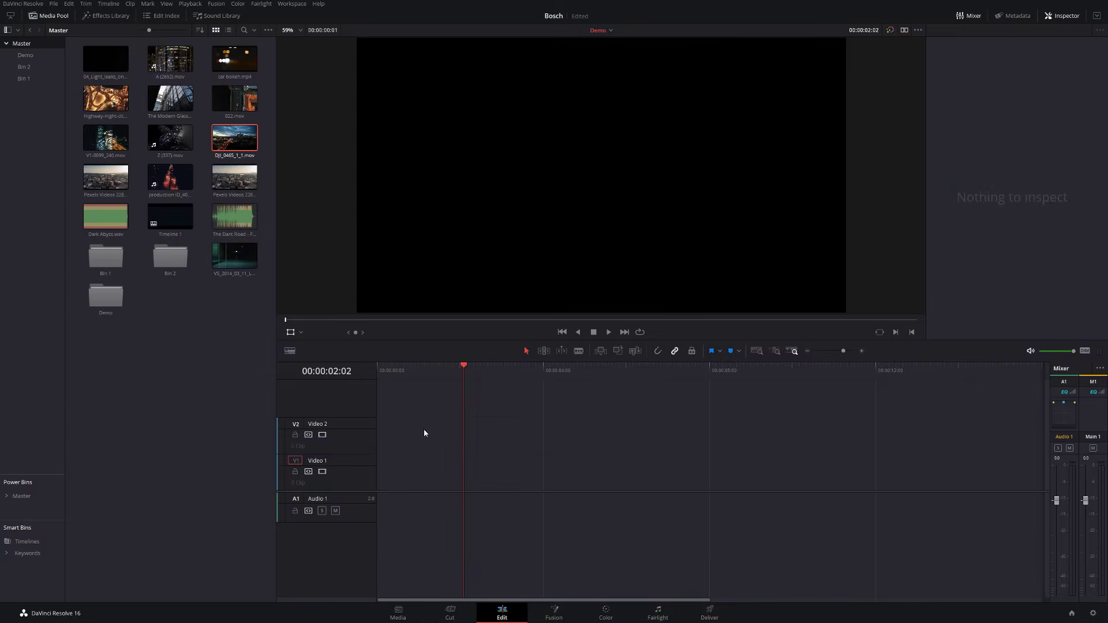
Place DJI_0465_1_1.mov on Video 1, play it from the start, then park the playhead at 00:00:02:16.
drag(230, 143, 365, 479)
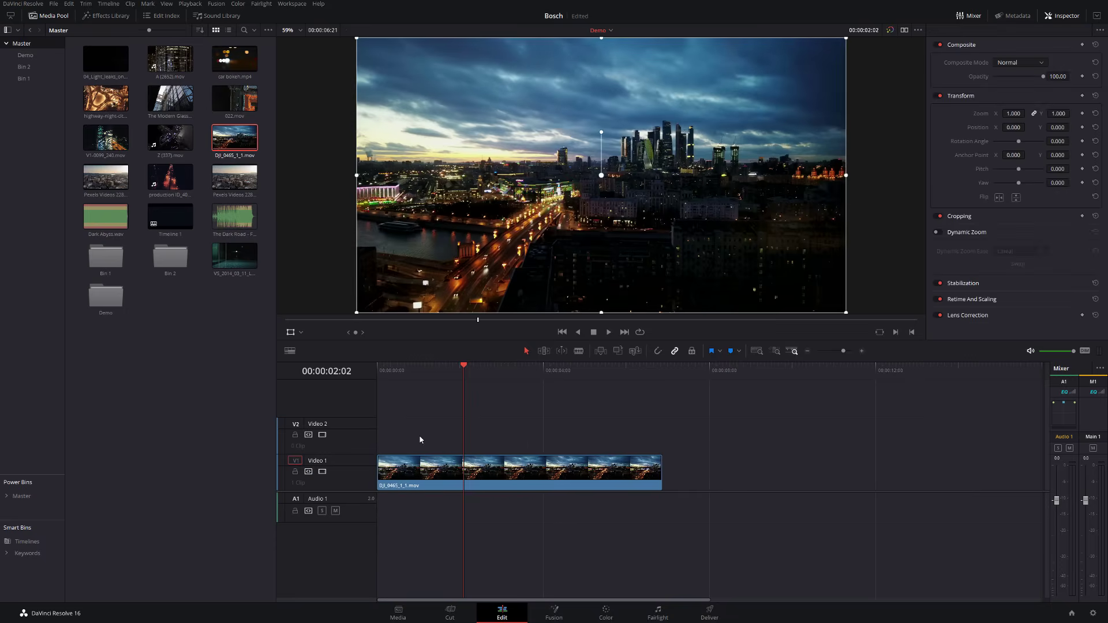
click(378, 370)
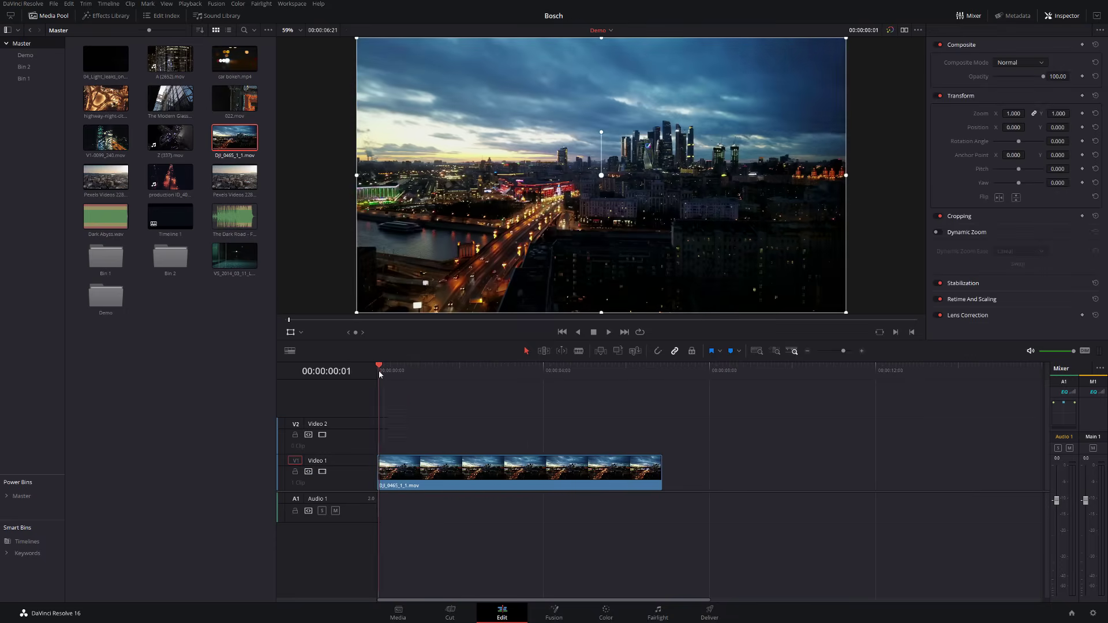
key(space)
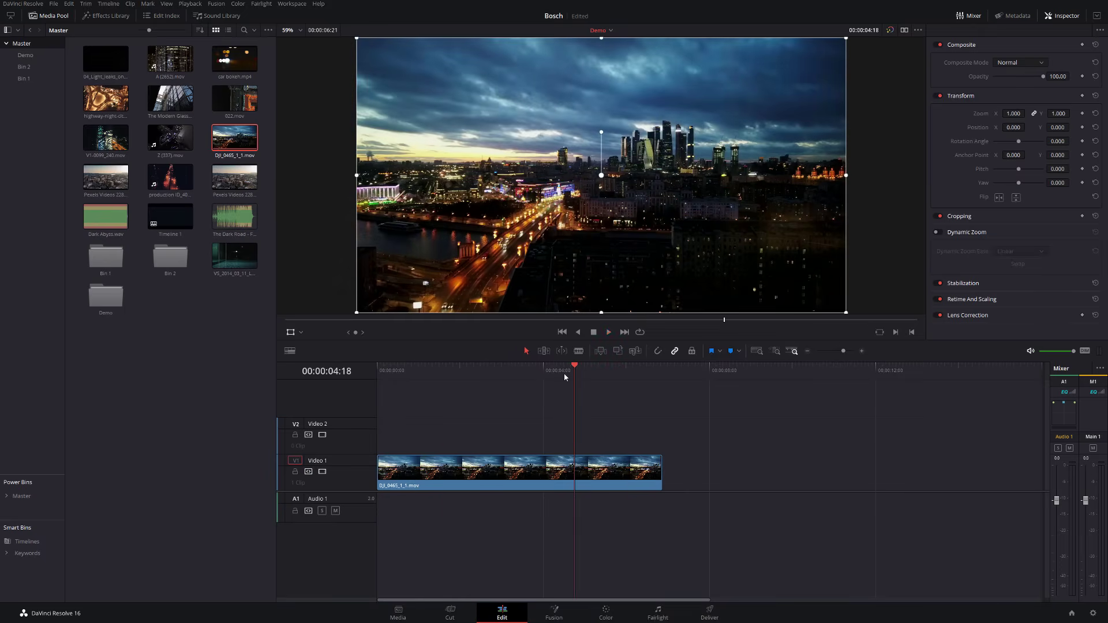
drag(565, 376, 489, 372)
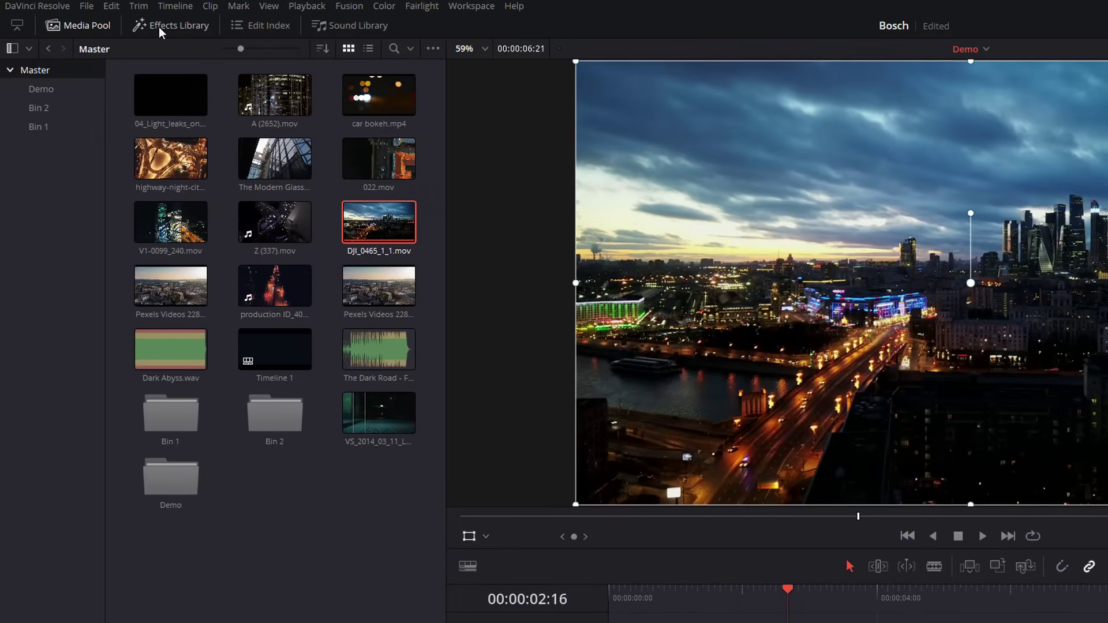
Drop an Adjustment Clip from the Toolbox Effects onto Video 2 above the city clip.
click(194, 29)
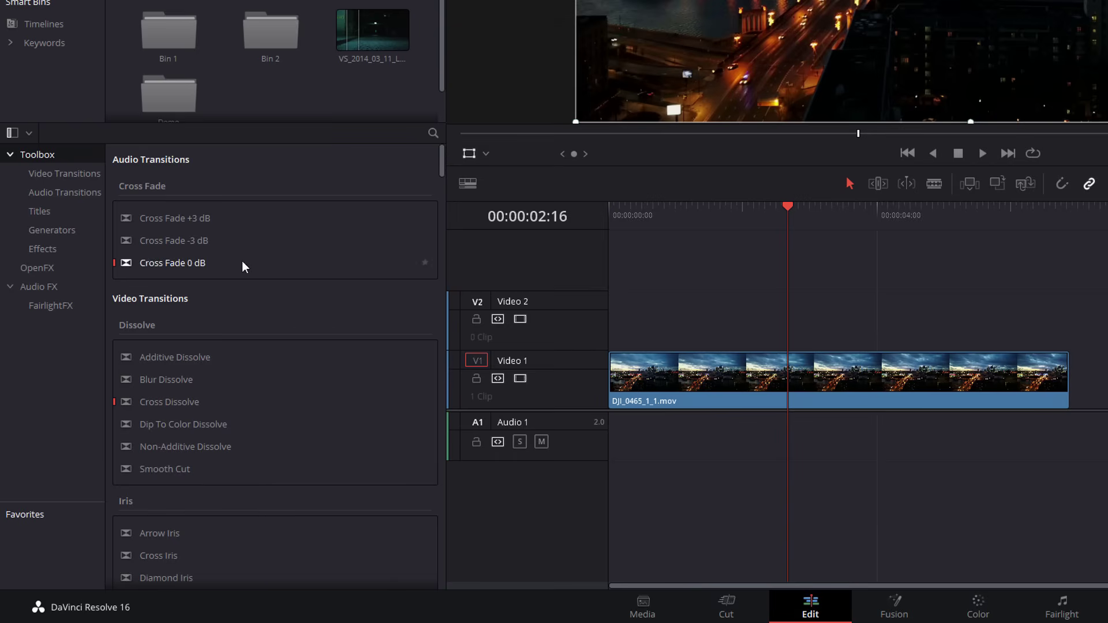
click(38, 250)
drag(163, 190, 1069, 323)
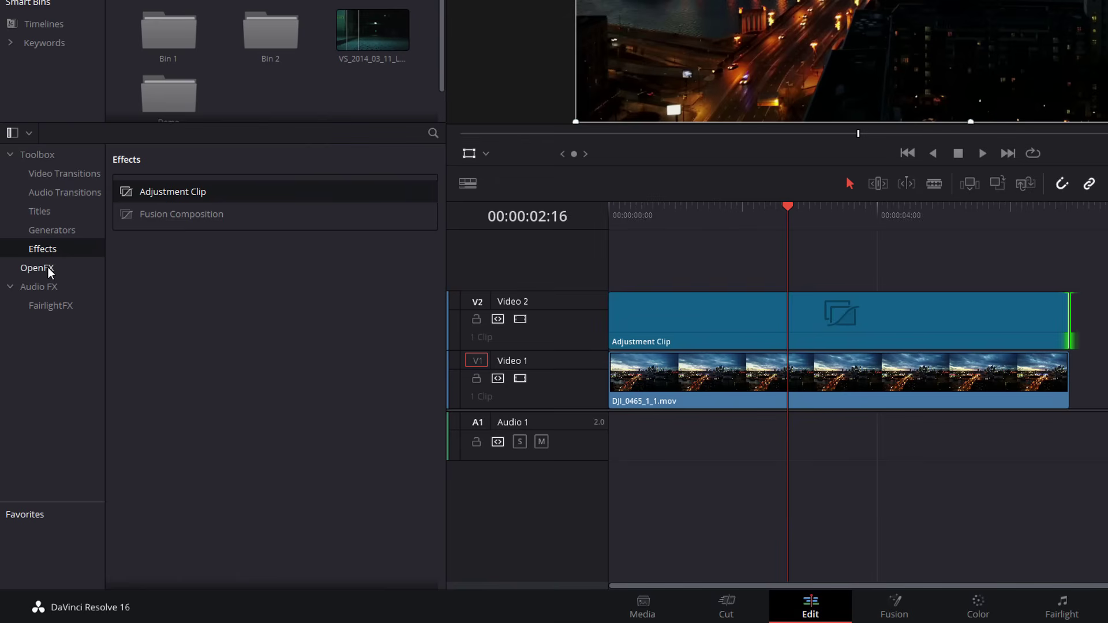
Apply the ResolveFX Stylize Mirrors filter from the OpenFX list to the Adjustment Clip.
click(40, 268)
scroll(223, 314, down, 15)
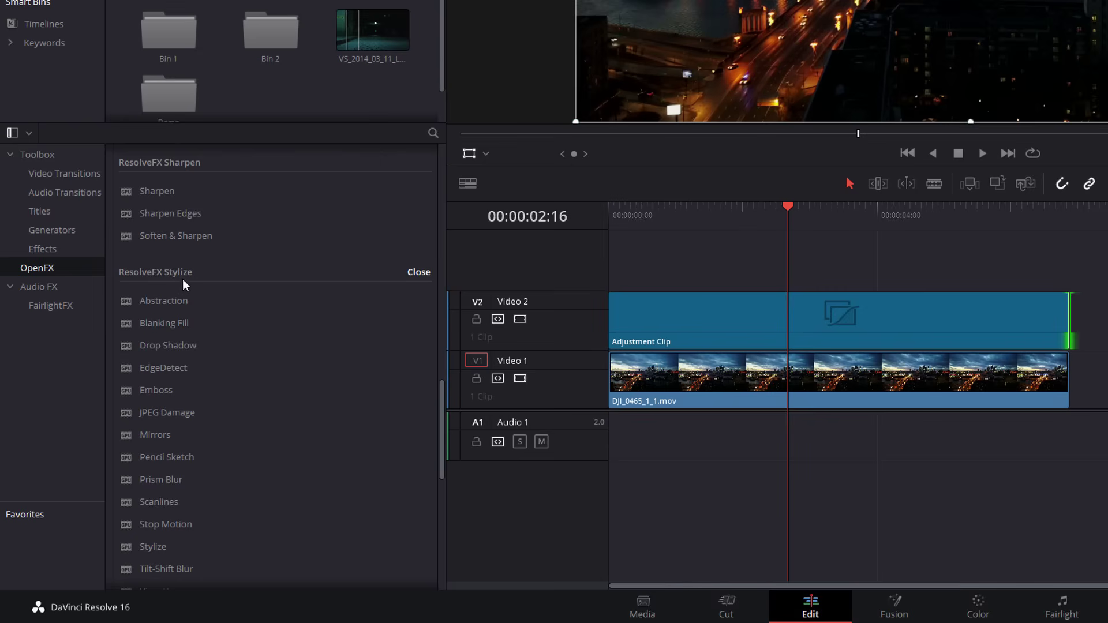
scroll(184, 286, down, 2)
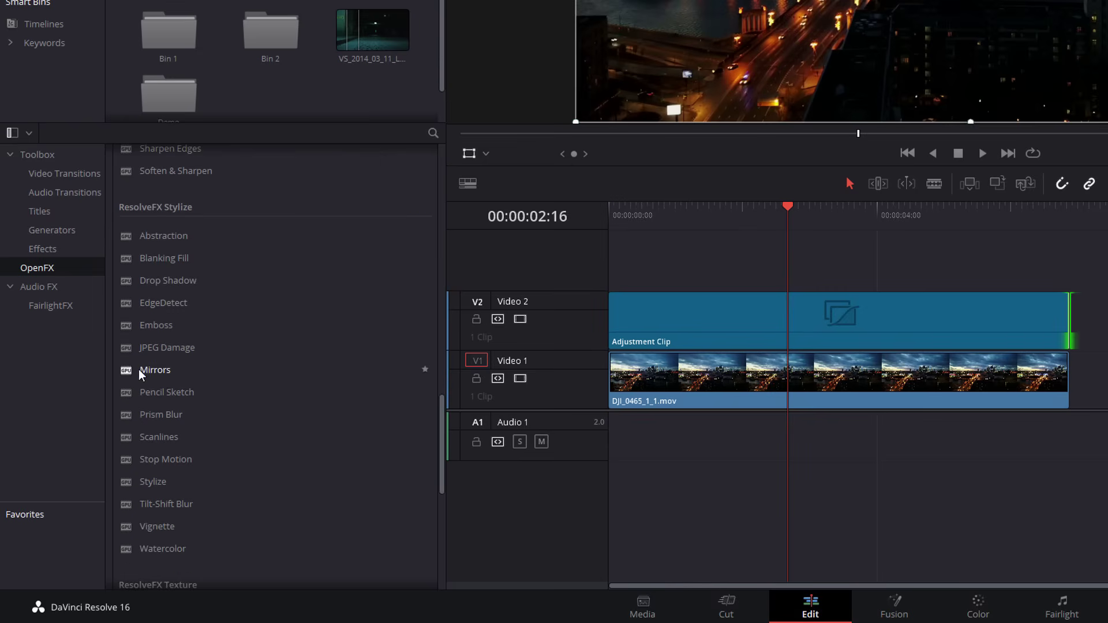
drag(149, 377, 644, 331)
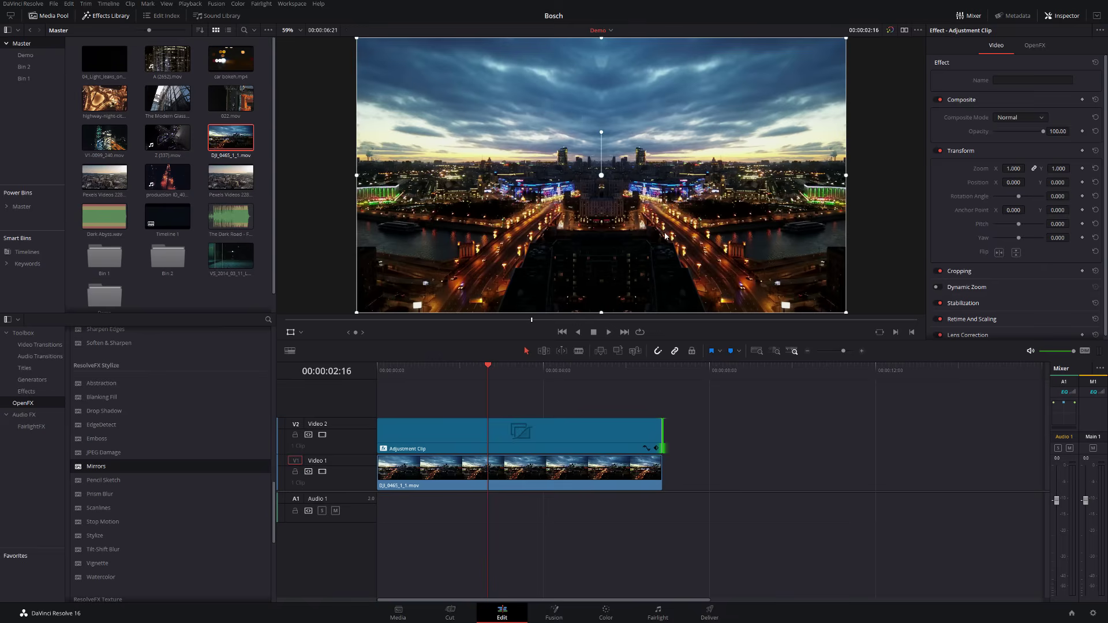
Select the Adjustment Clip and expand its Mirrors settings in the Inspector's OpenFX tab.
click(404, 442)
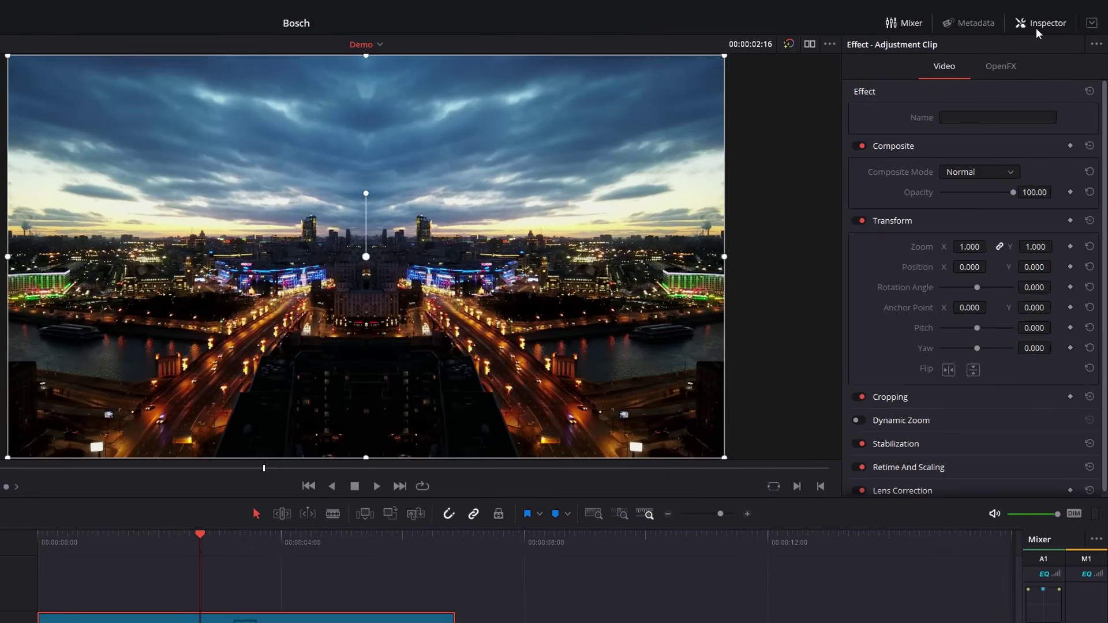
click(1041, 25)
click(1040, 26)
click(999, 69)
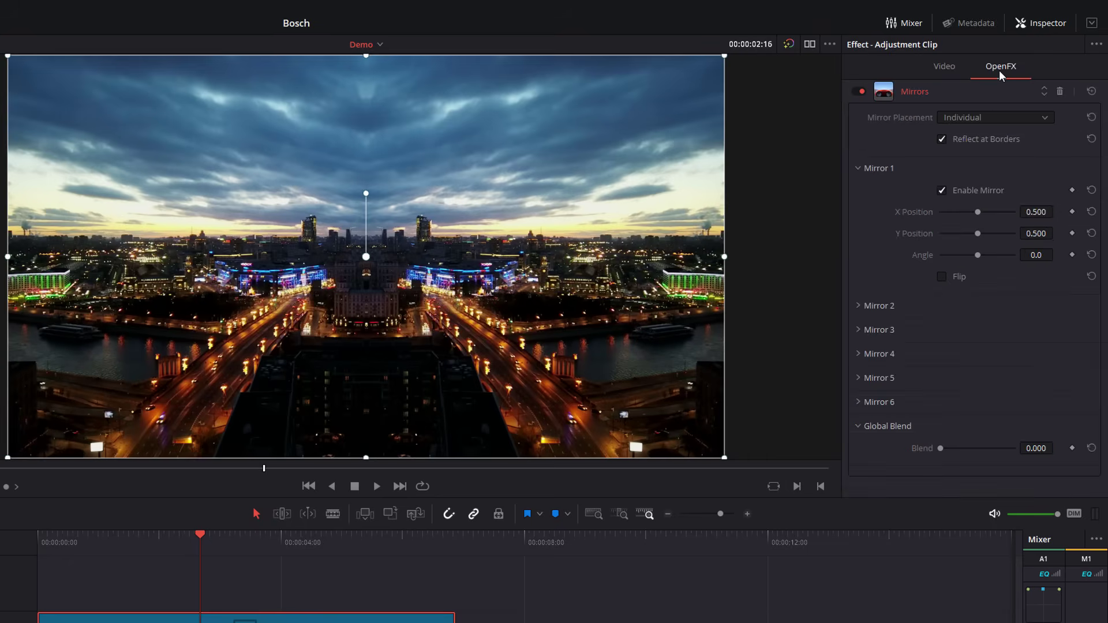
click(910, 92)
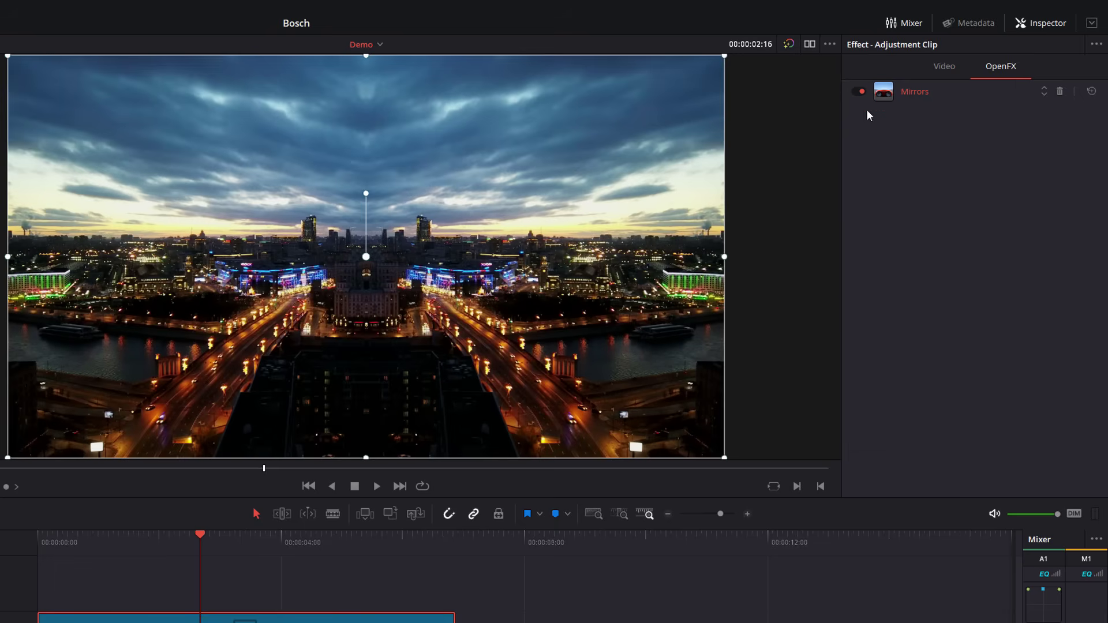
click(914, 93)
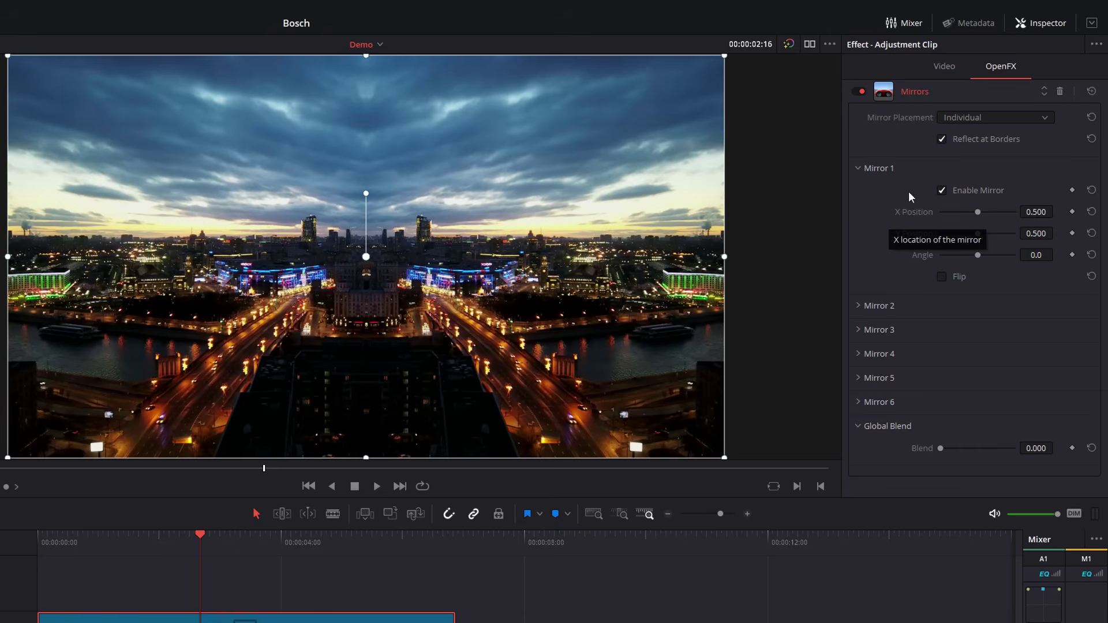
Switch Mirror Placement to Rosette, shift the centre, then reset X and Y Position to 0.500.
click(969, 117)
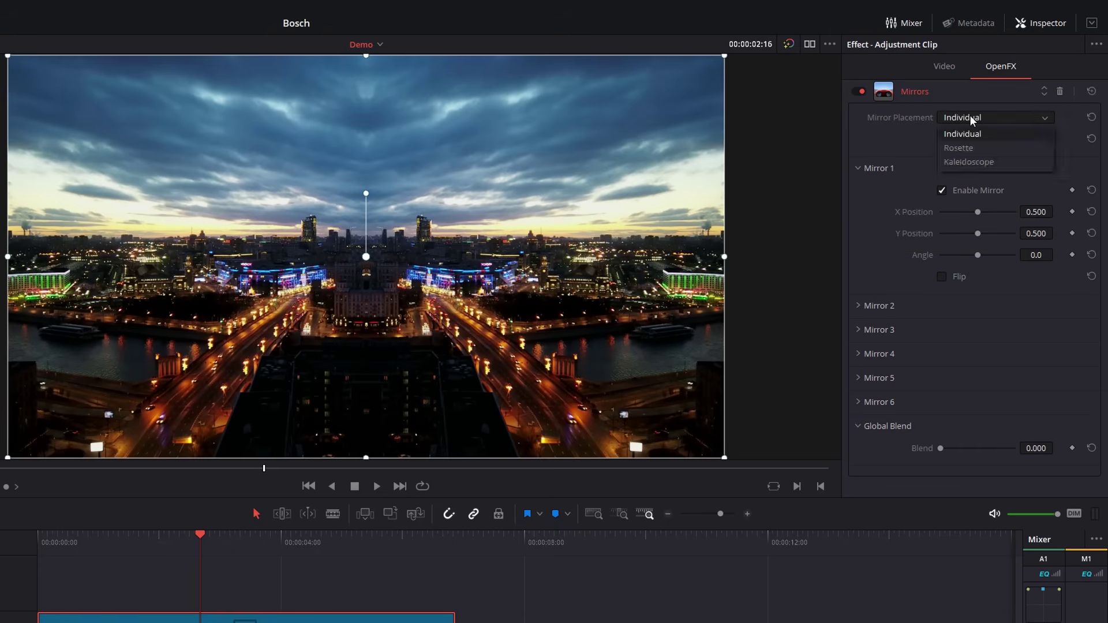
click(970, 148)
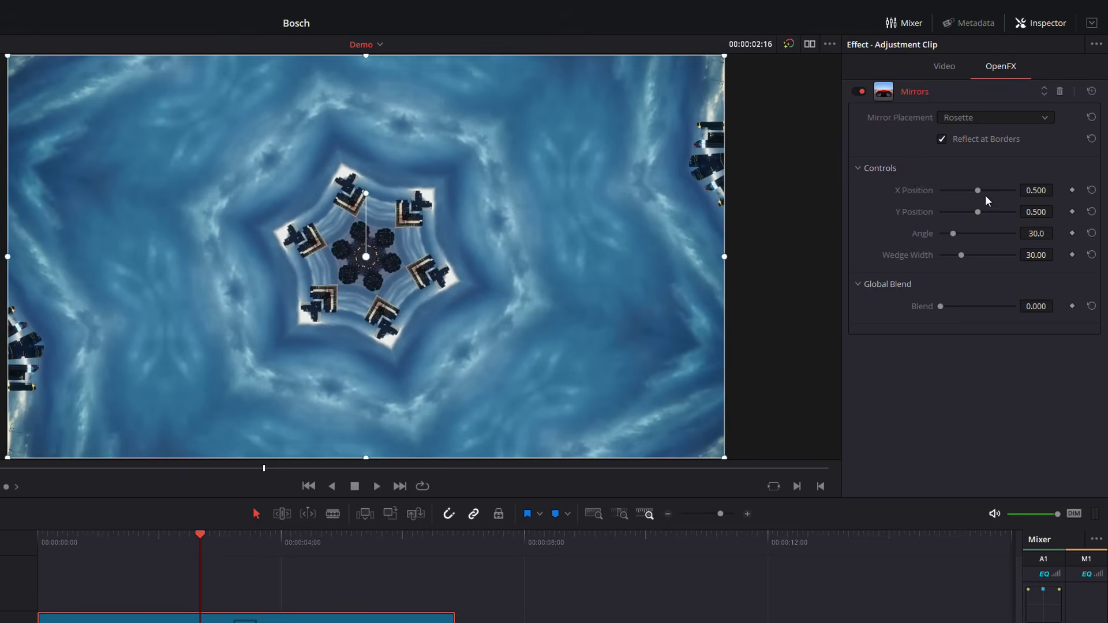
drag(980, 192, 967, 256)
double_click(908, 192)
double_click(926, 215)
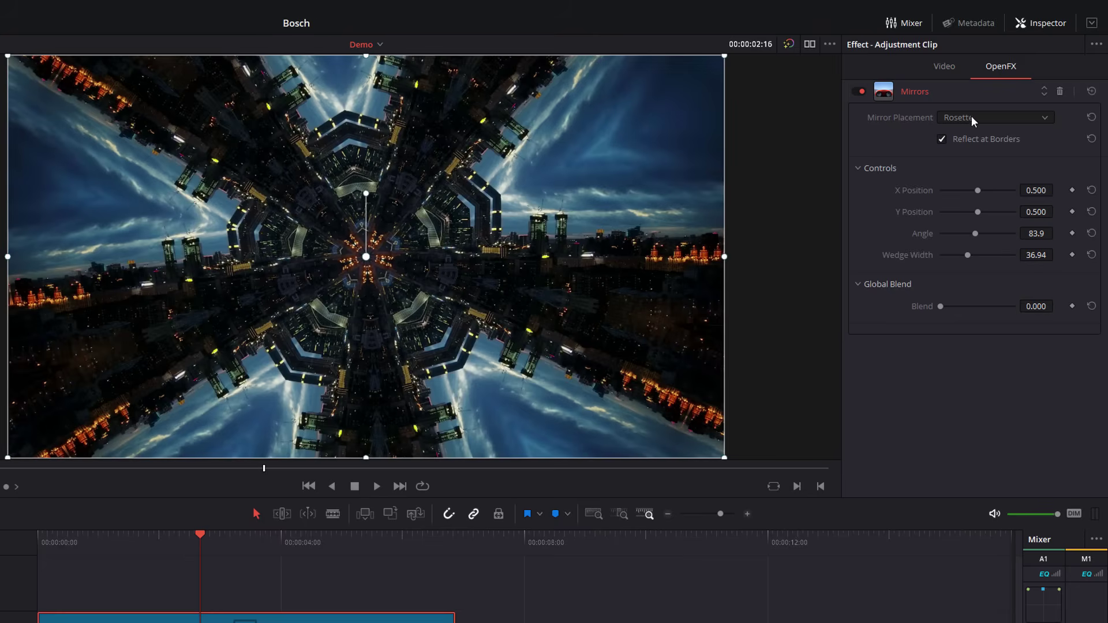
Switch Mirror Placement to Kaleidoscope with the centre at X 0.525 and 4 sides.
click(971, 117)
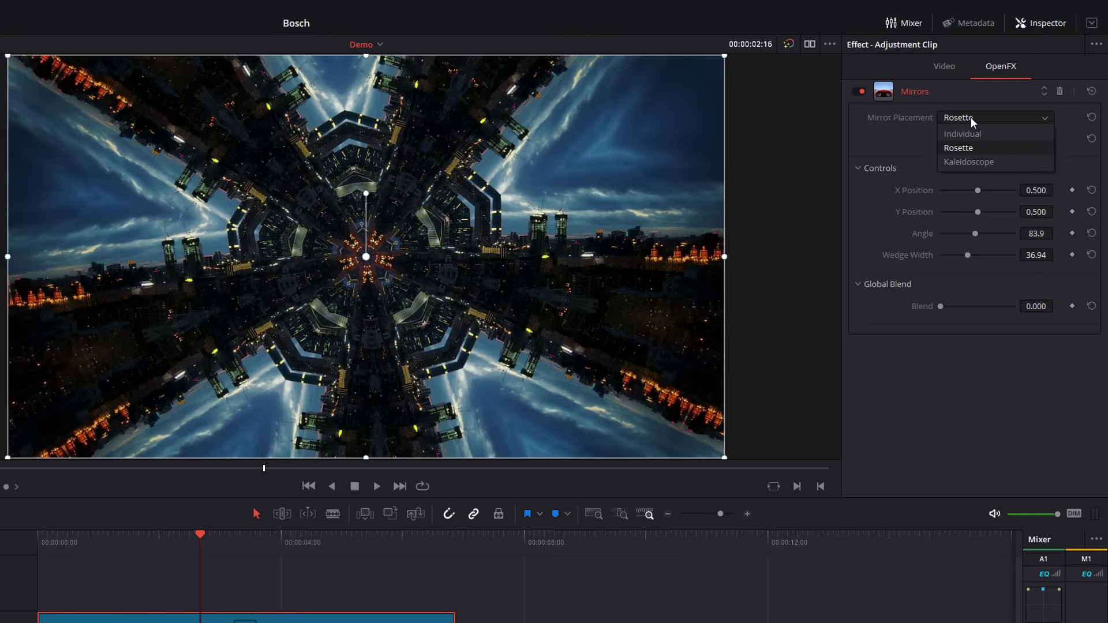
click(969, 162)
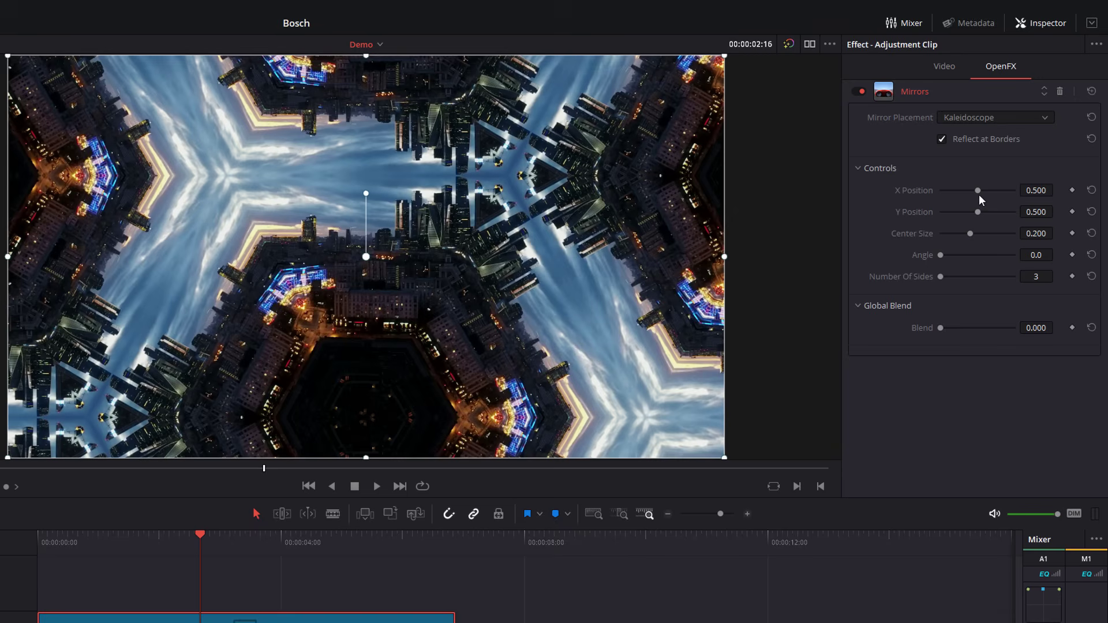
drag(978, 192, 958, 254)
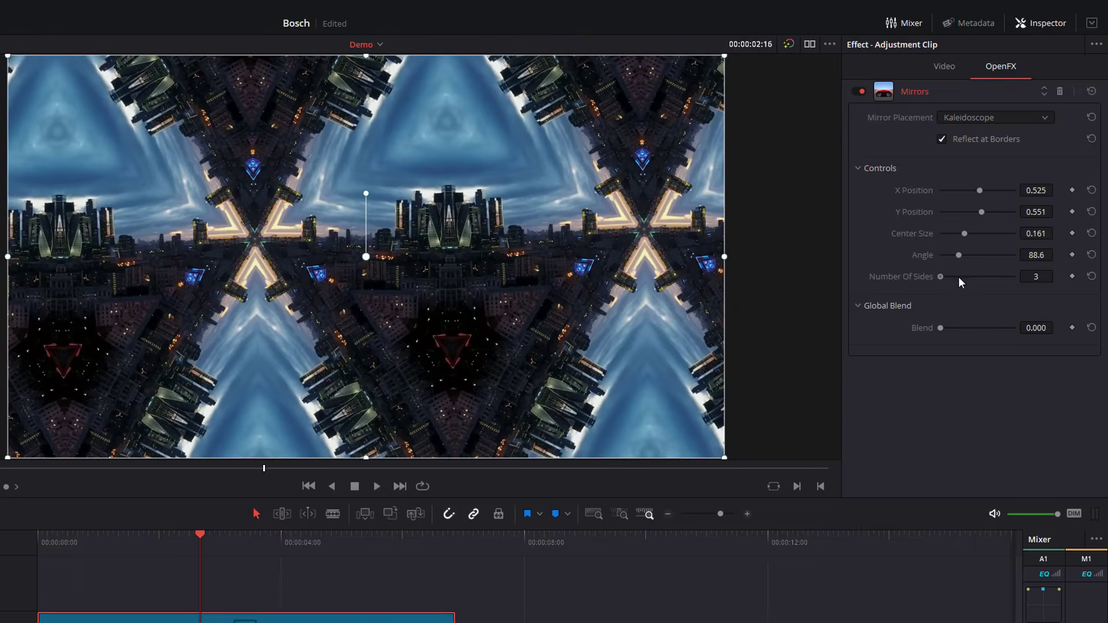
drag(940, 277, 1016, 277)
Preview the 4-sided kaleidoscope with a brief playback, then reopen the placement choices.
key(space)
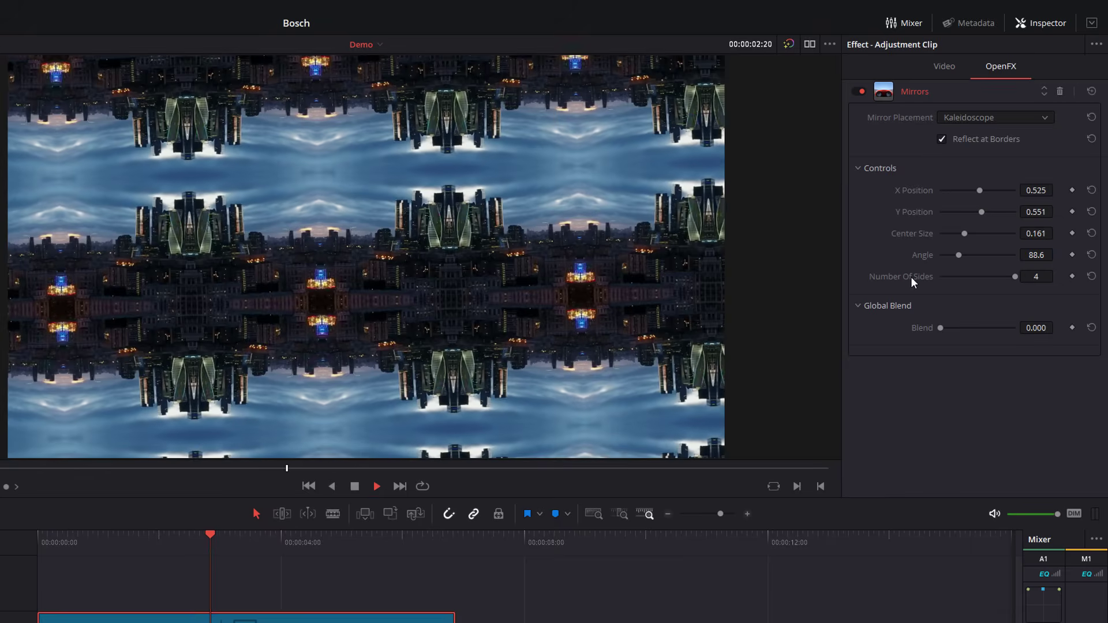
key(space)
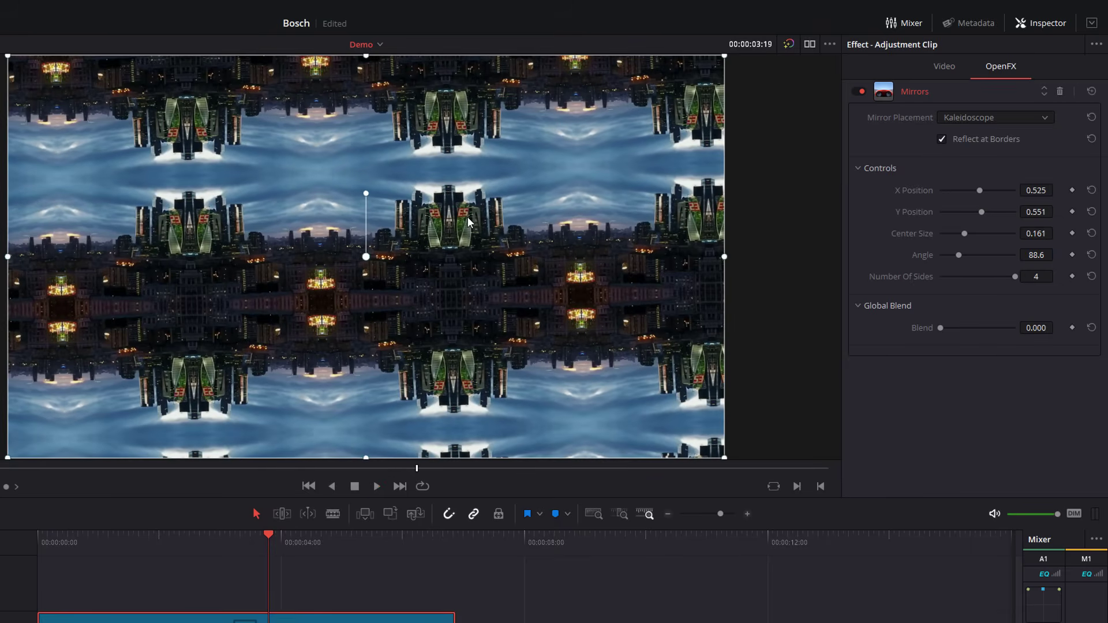
click(992, 117)
Switch to Individual placement and adjust Mirror 1, toggling it off and on to compare.
click(983, 132)
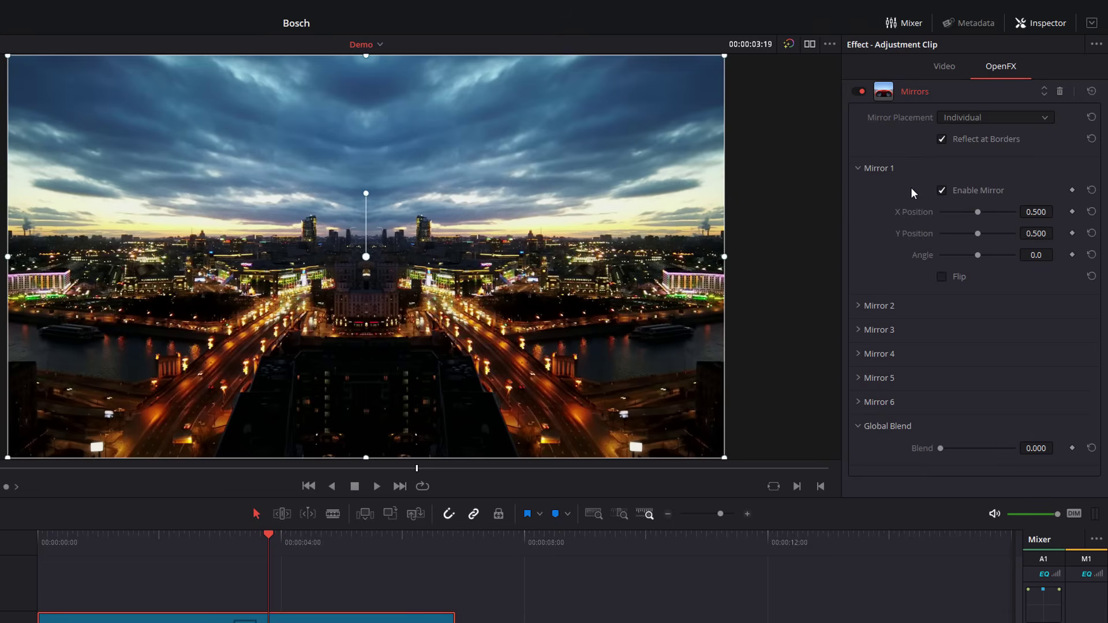
click(942, 190)
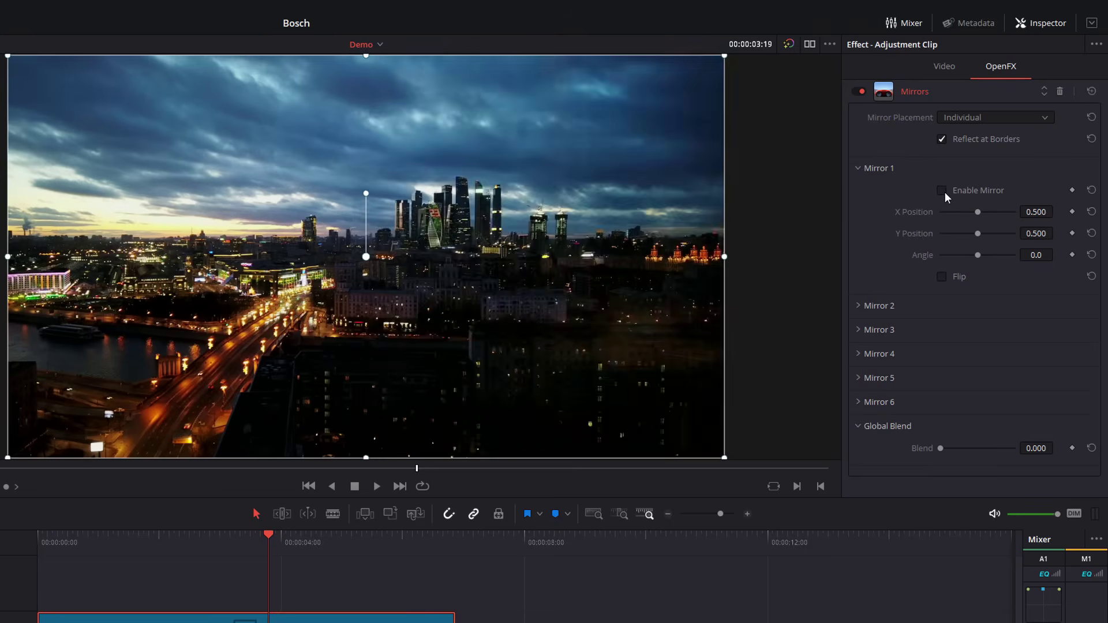
click(944, 192)
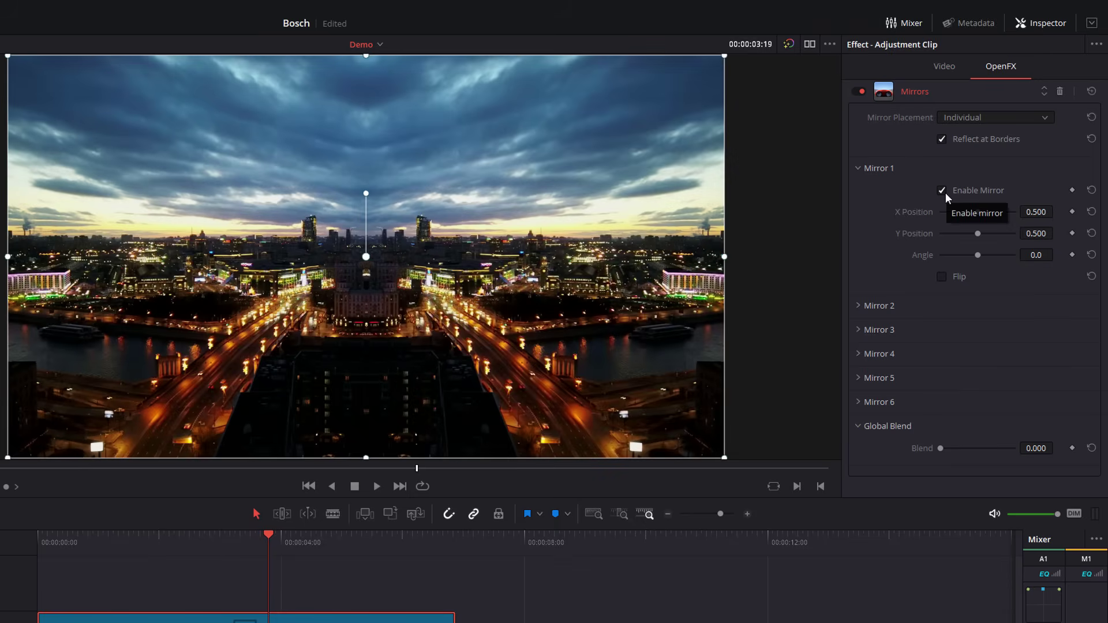
drag(977, 212, 1025, 261)
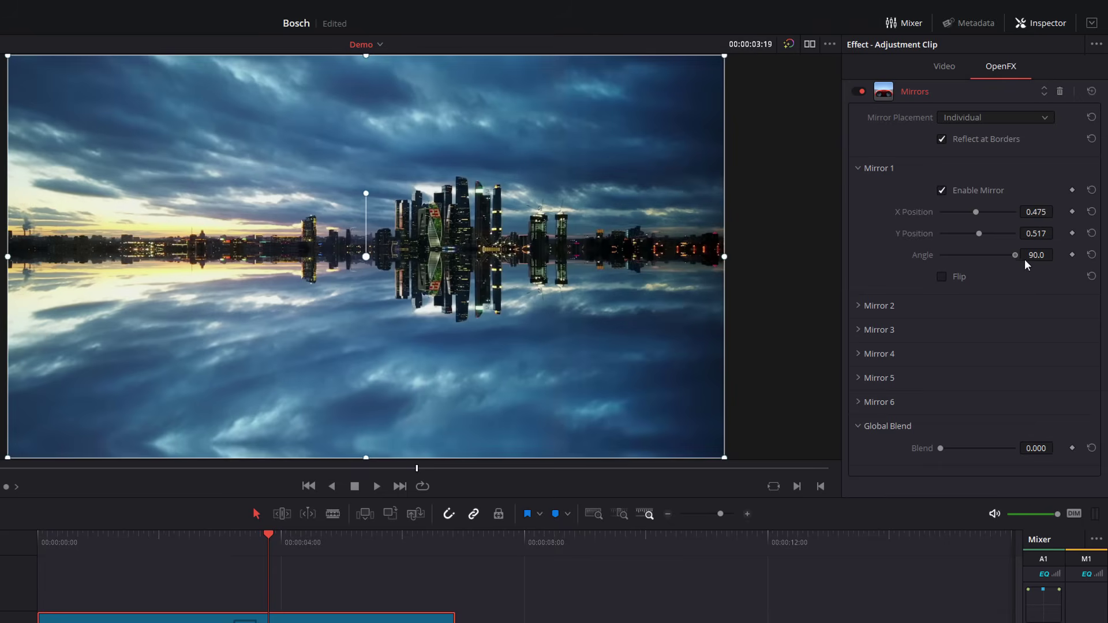
Reset Mirror 1 to X and Y 0.500 at 90°, comparing the lake reflection on and off.
drag(922, 225, 914, 230)
double_click(920, 213)
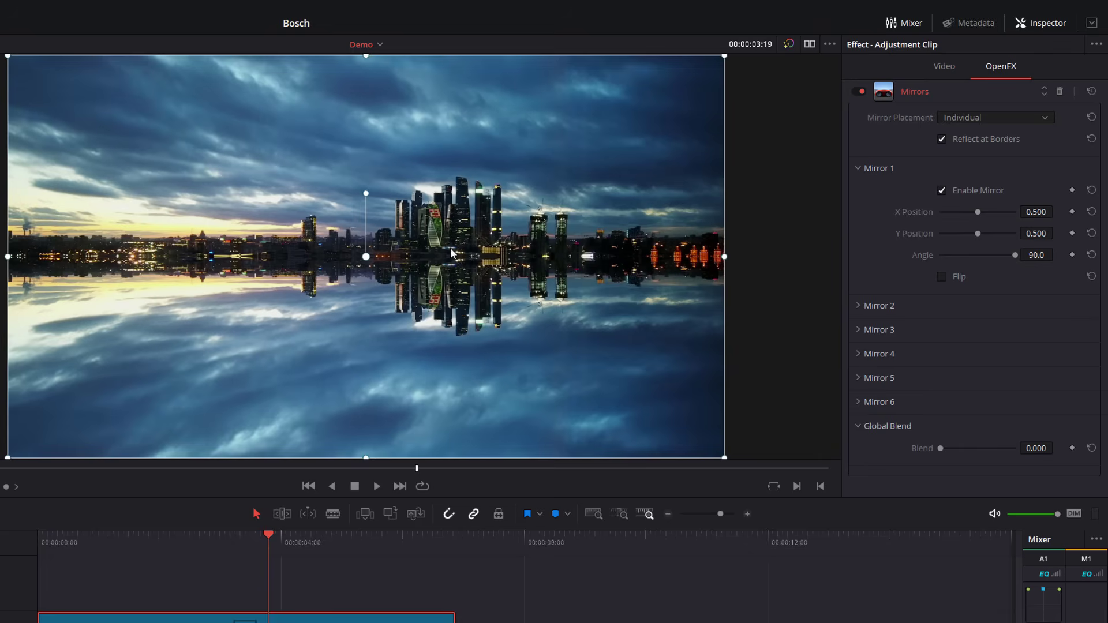
click(943, 190)
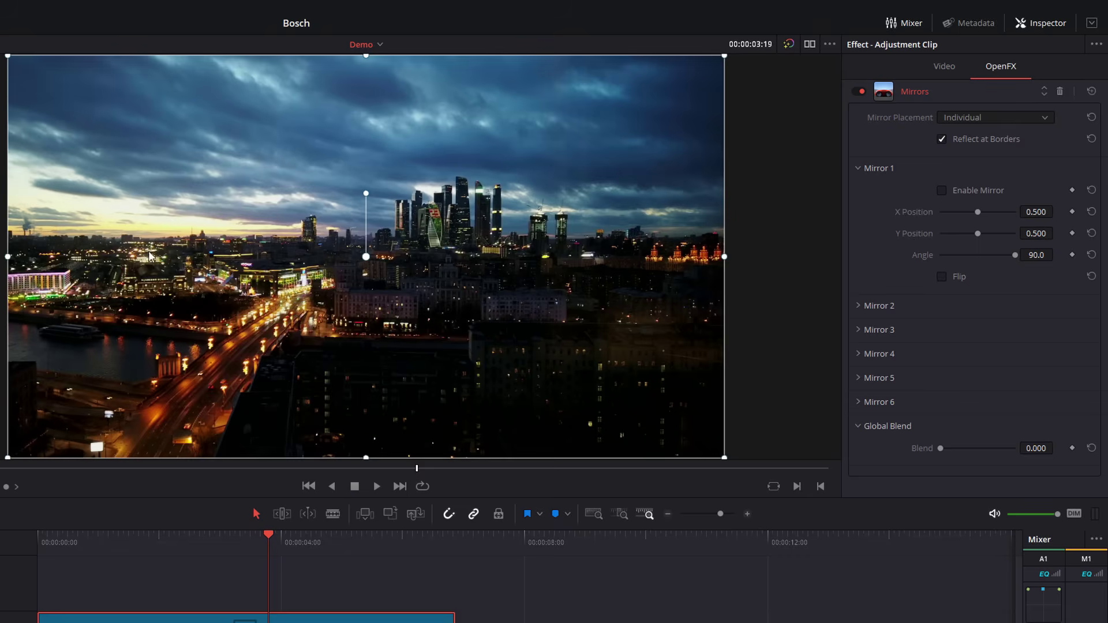
click(942, 191)
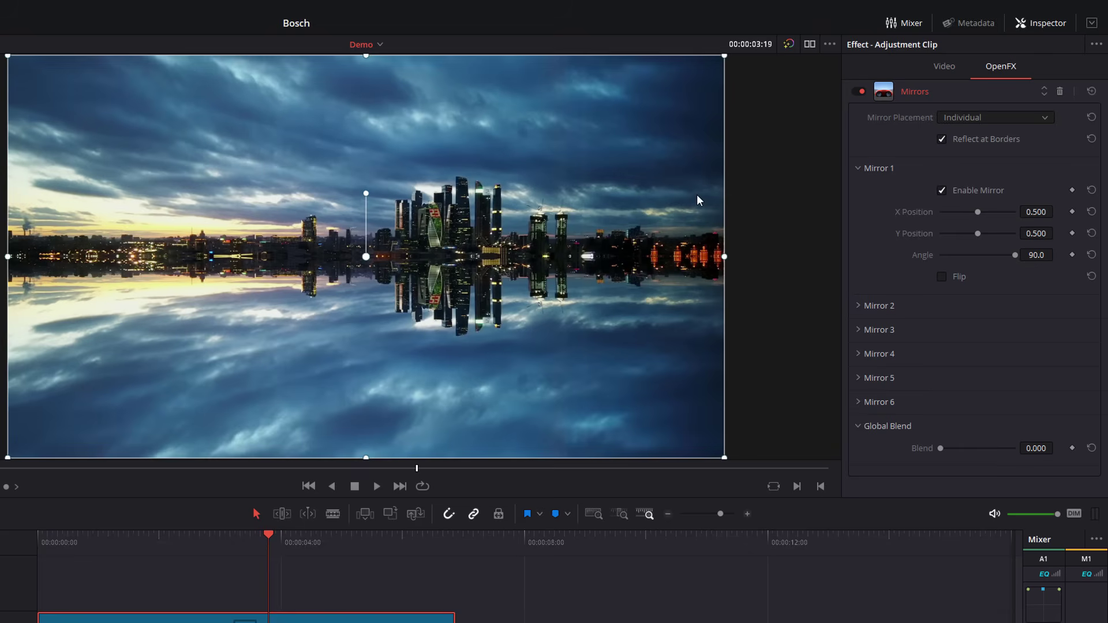
Enable Mirror 2 and set its X Position to 0.627 and Angle to -36.6.
click(859, 306)
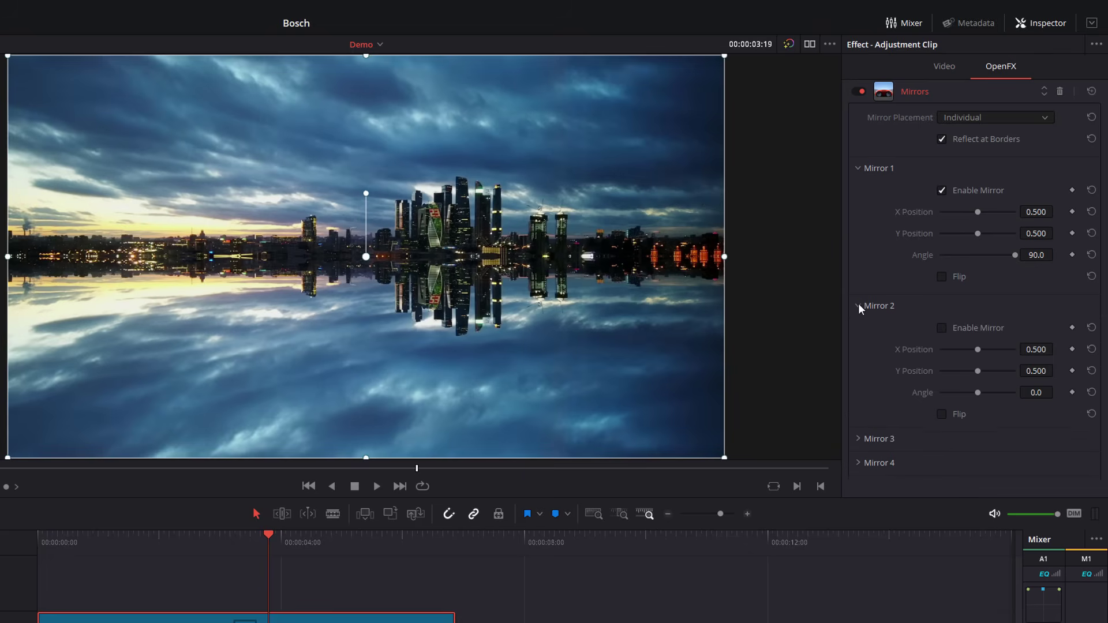
click(943, 328)
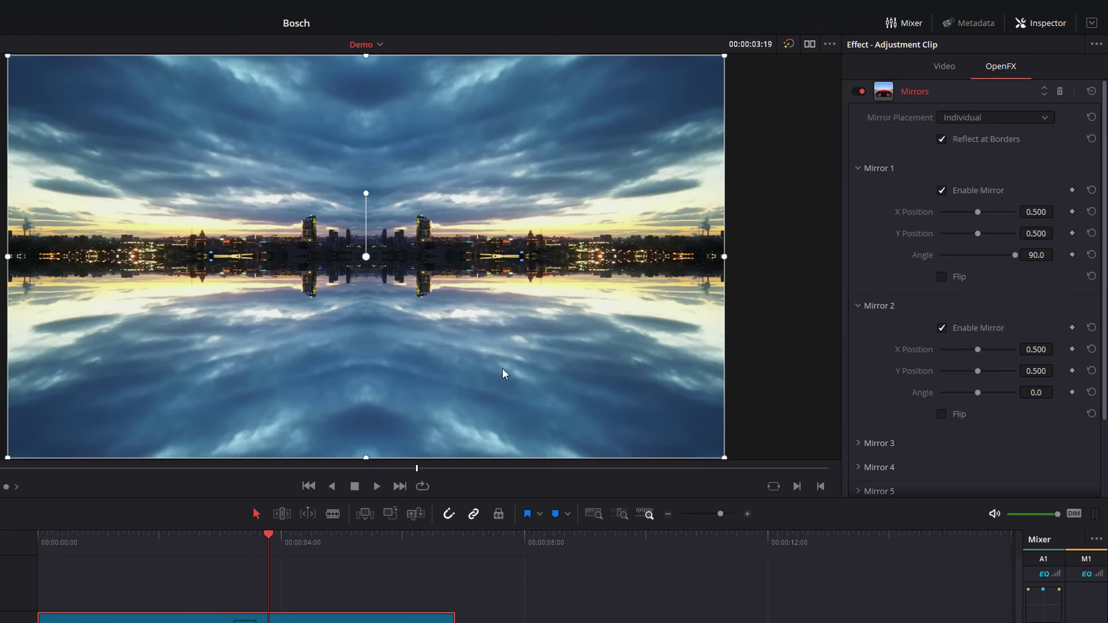
mouse_move(975, 355)
mouse_down()
mouse_move(1006, 354)
mouse_move(987, 356)
mouse_up()
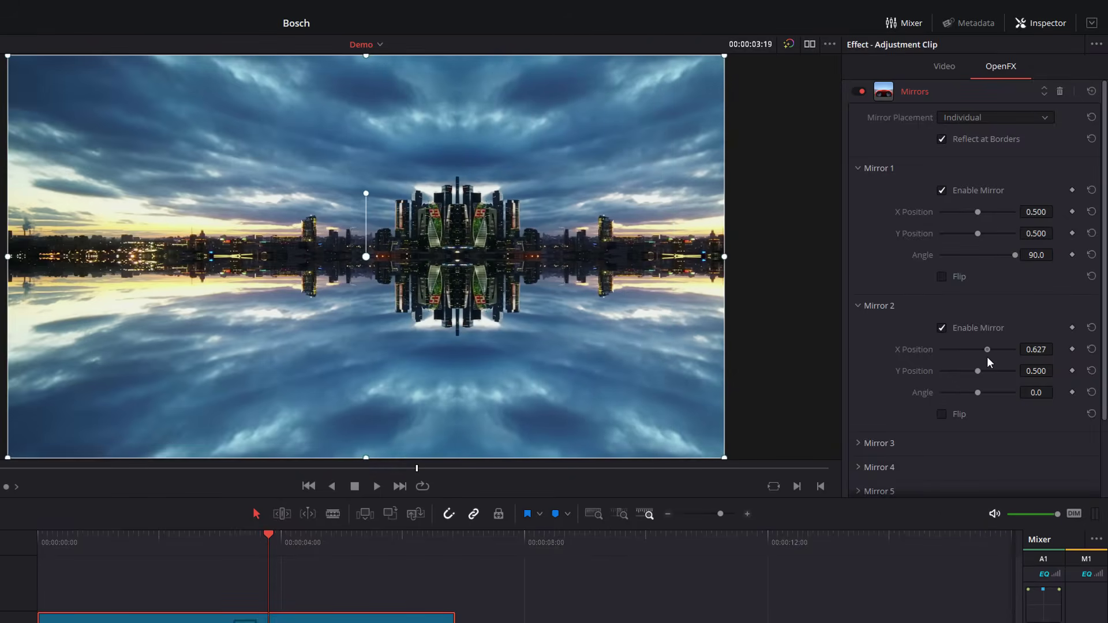
mouse_move(978, 392)
mouse_down()
mouse_move(993, 392)
mouse_move(963, 393)
mouse_up()
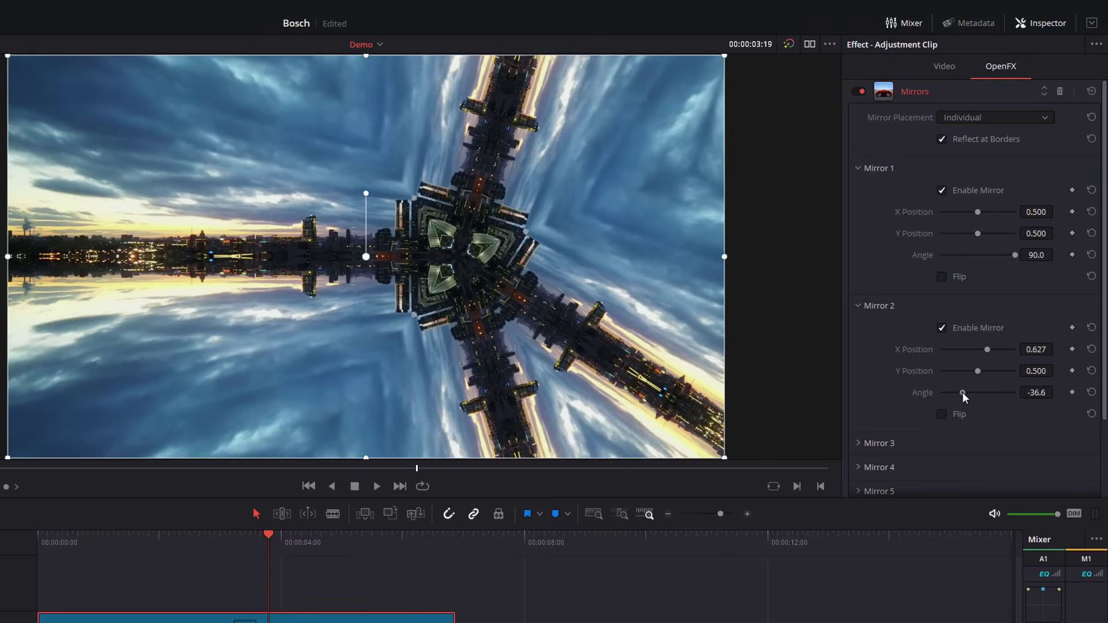
Expand Mirror 3's settings, then switch Mirror 2 off again.
scroll(865, 360, down, 3)
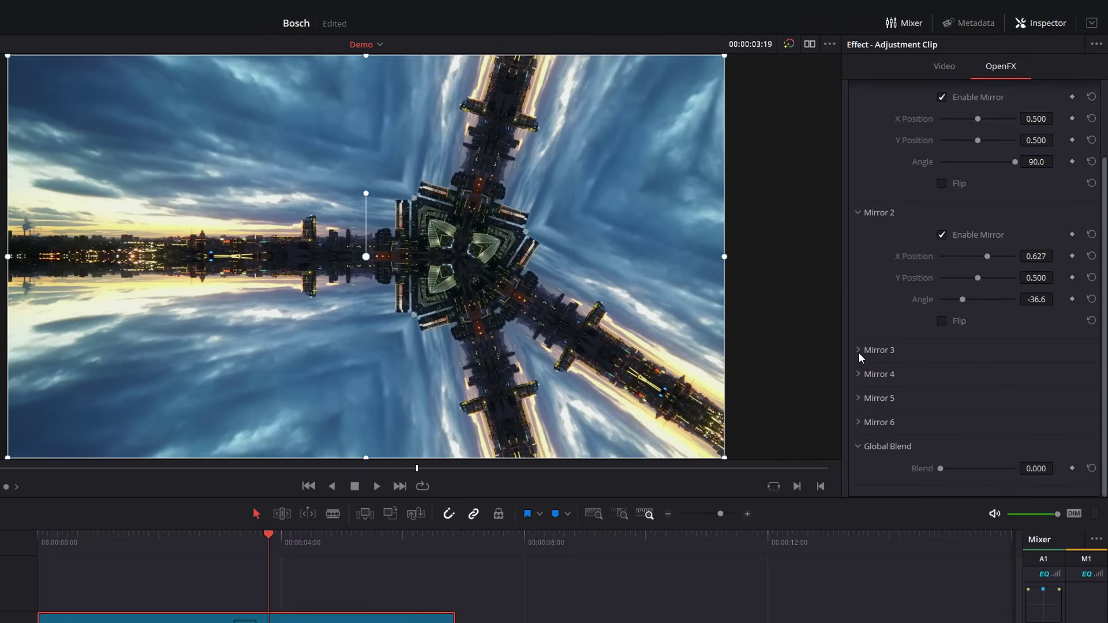
click(860, 354)
scroll(890, 375, up, 2)
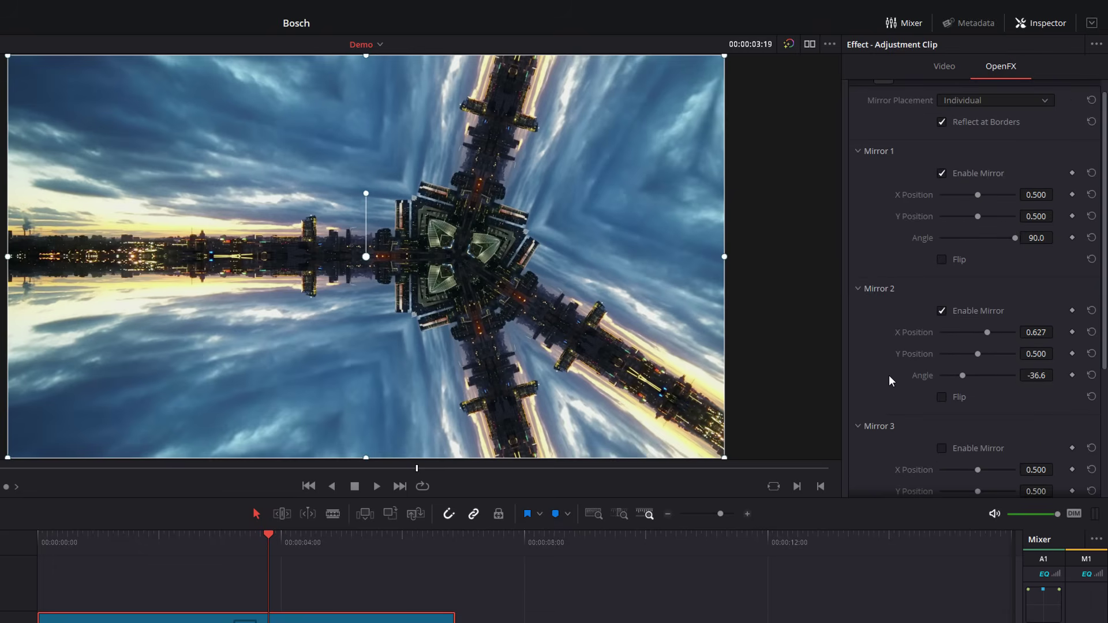
scroll(888, 375, up, 1)
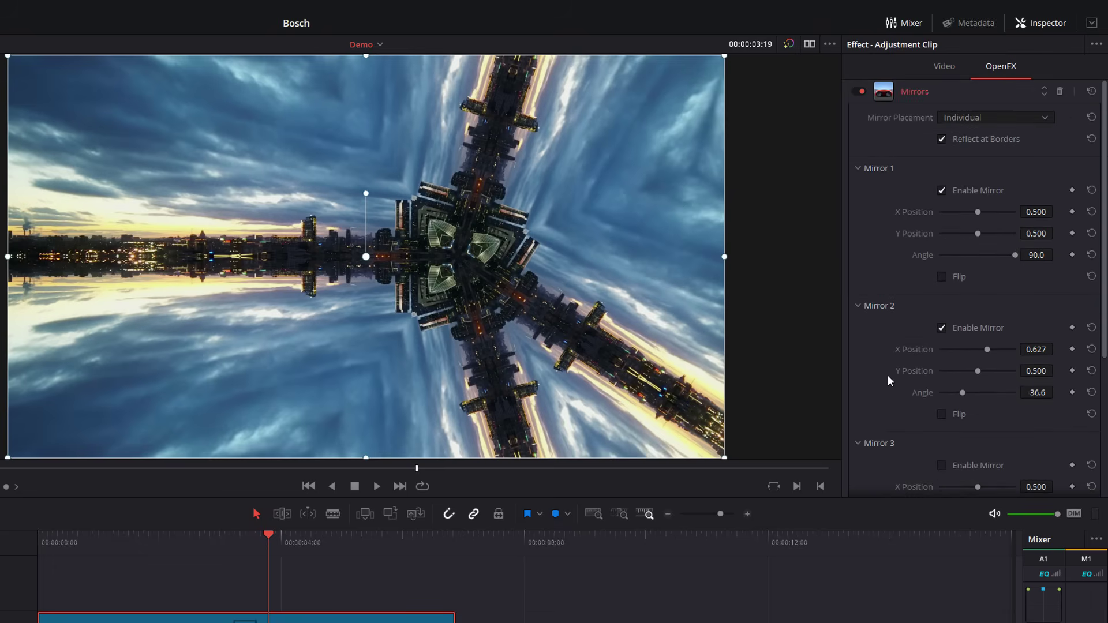
click(942, 328)
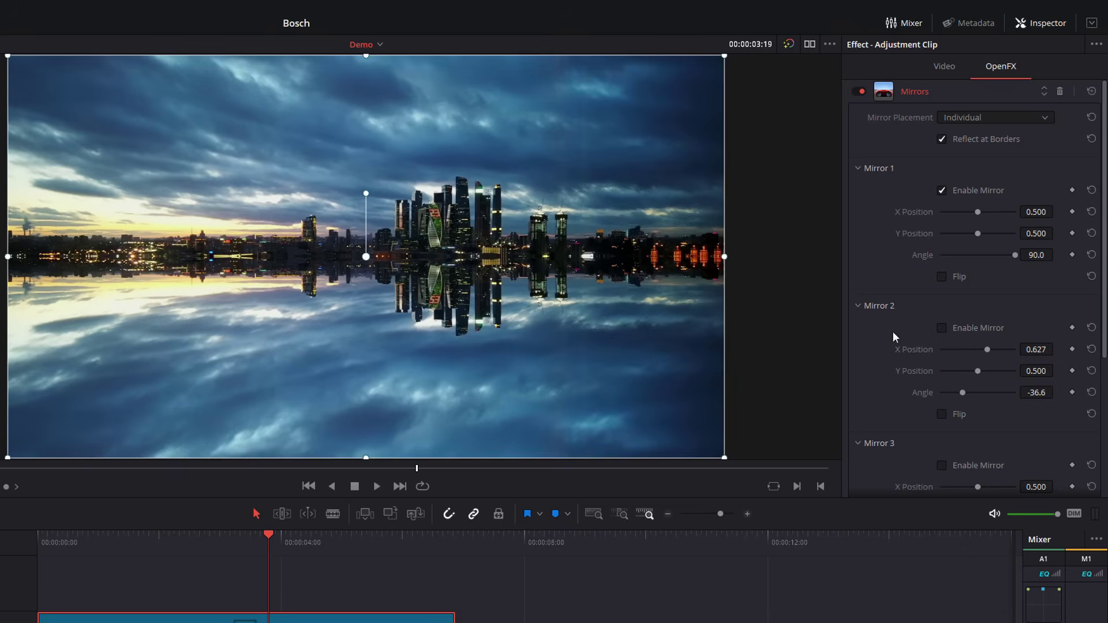
Collapse Mirror 2, turn on Flip for Mirror 1 at Y Position 0.500, and play to preview.
click(858, 306)
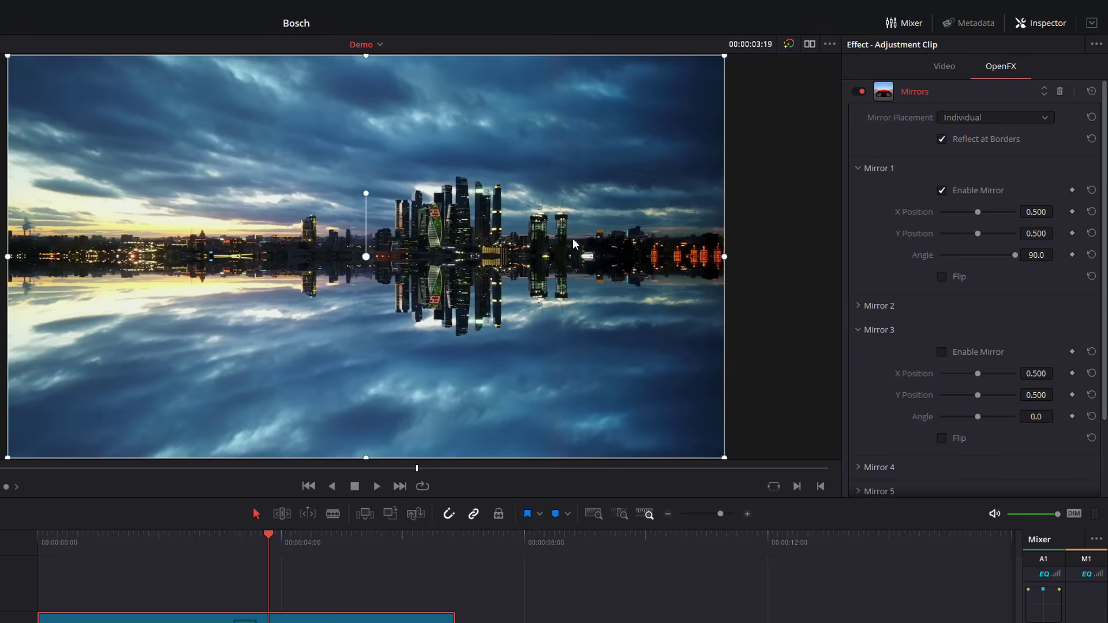
click(942, 276)
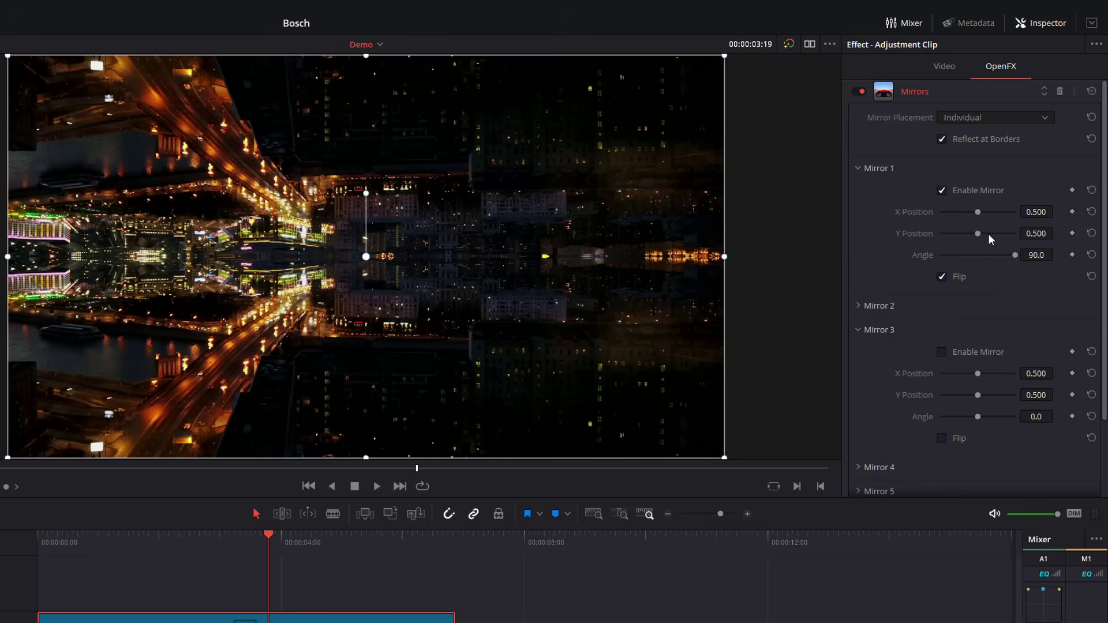
mouse_move(976, 230)
mouse_down()
mouse_move(1037, 234)
mouse_move(973, 231)
mouse_up()
double_click(973, 231)
key(space)
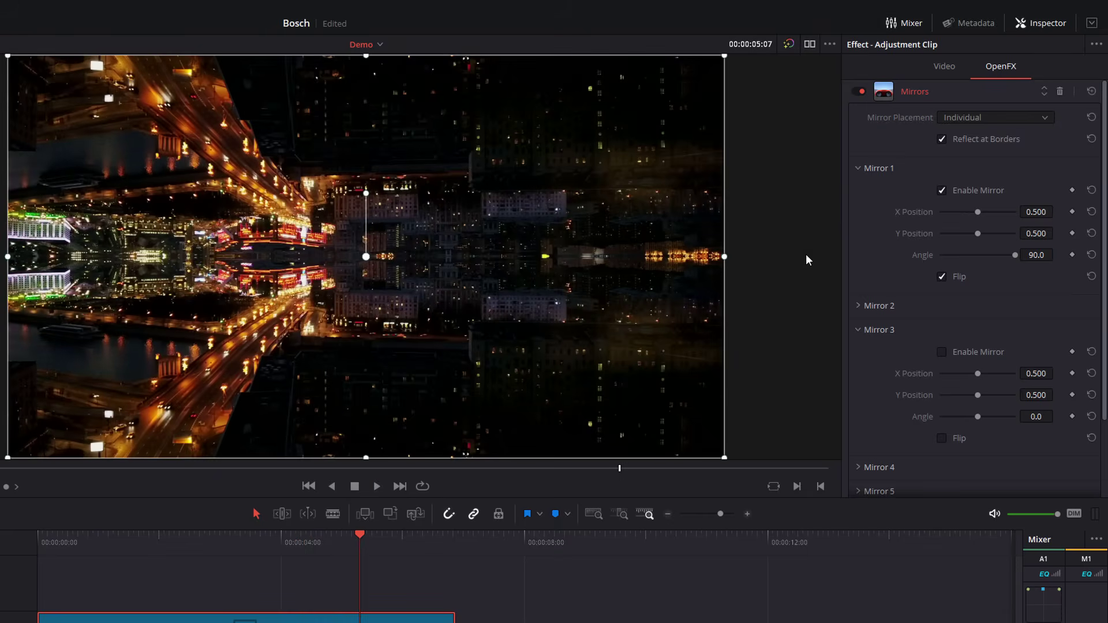